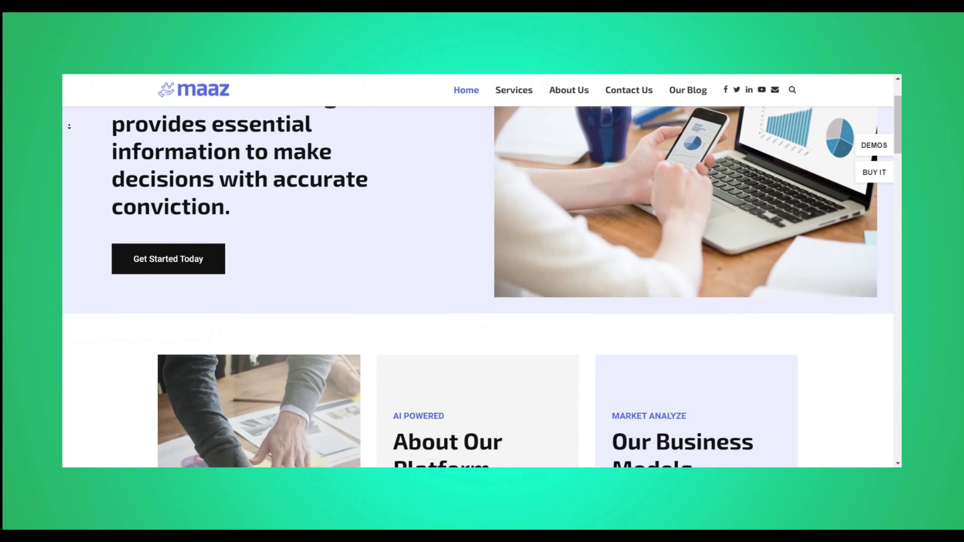
- Go to the profreehost.com website
scroll(482, 270, down, 10)
scroll(69, 127, down, 15)
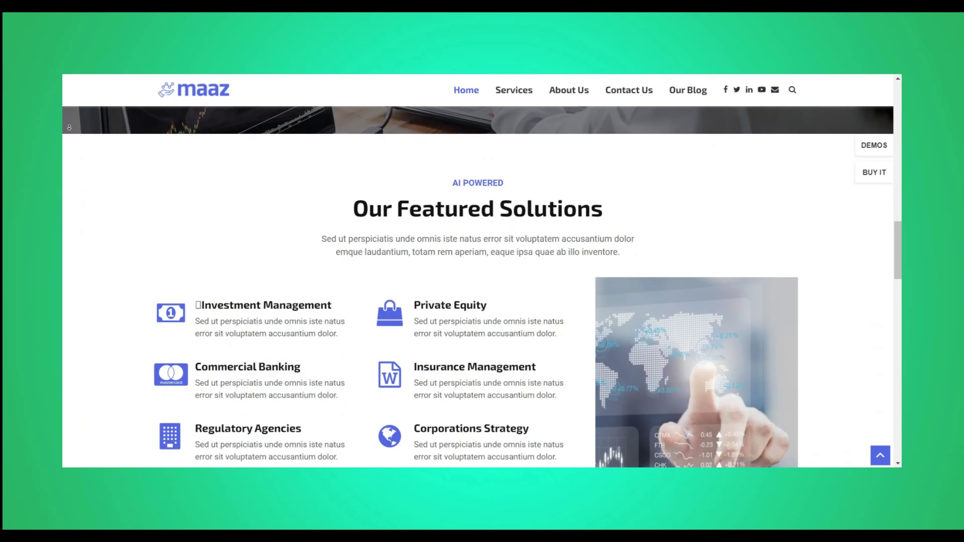
scroll(69, 128, down, 8)
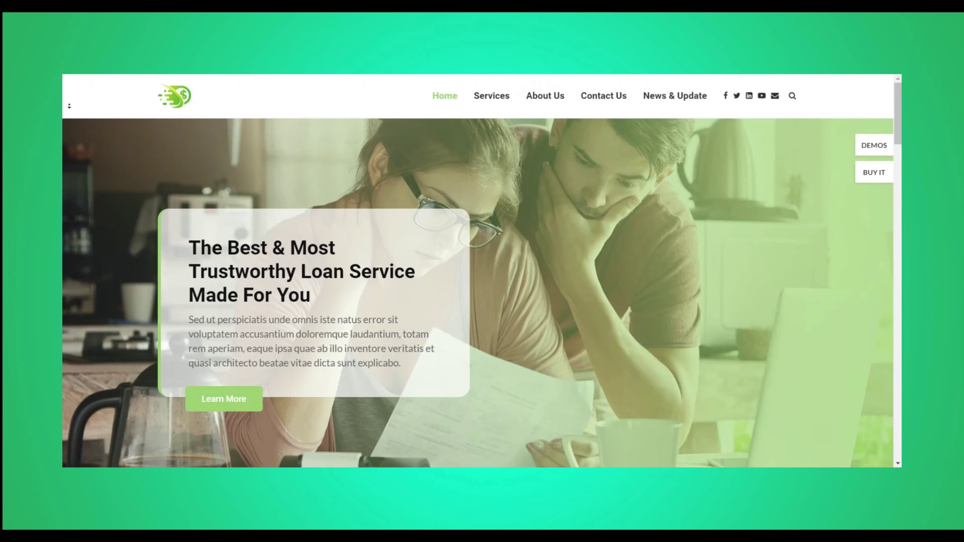
scroll(69, 135, down, 3)
scroll(69, 135, down, 15)
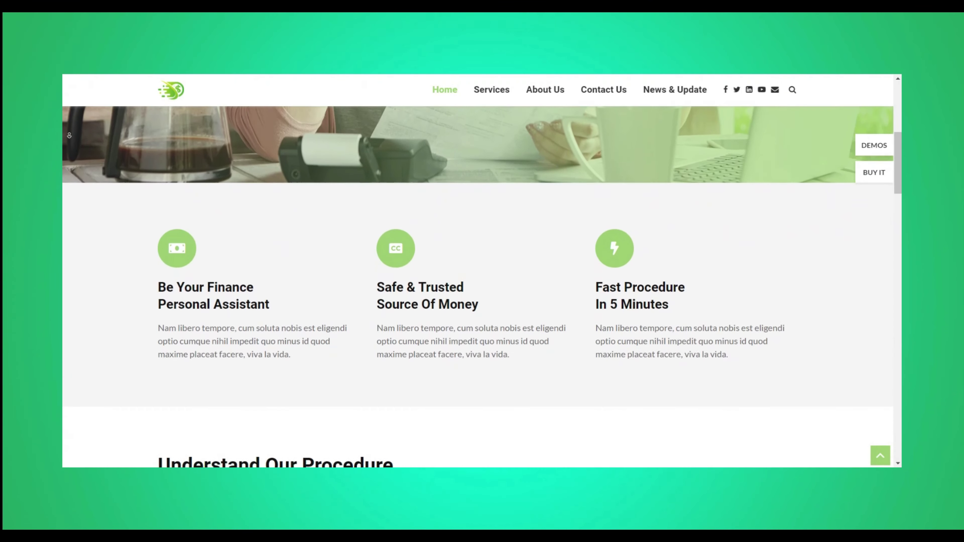
scroll(69, 135, down, 15)
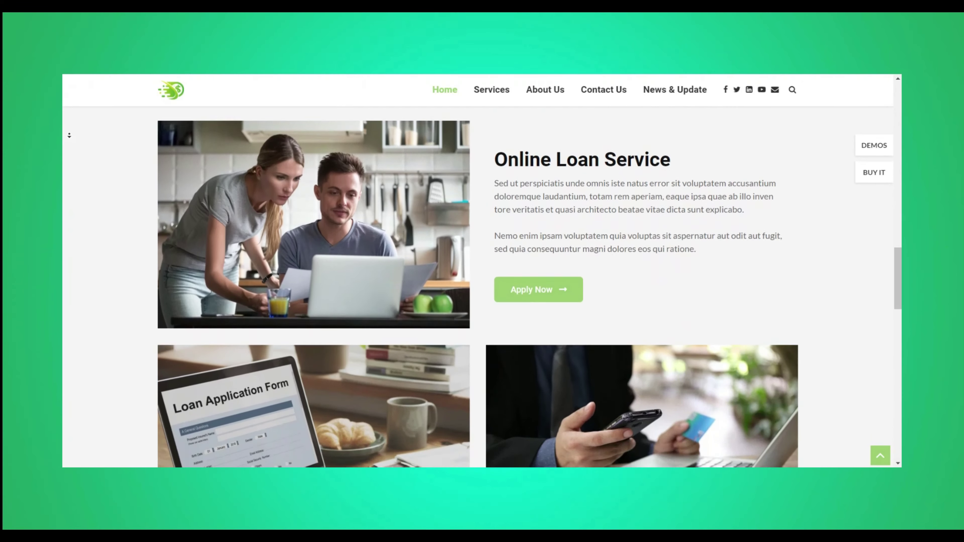
scroll(69, 135, down, 4)
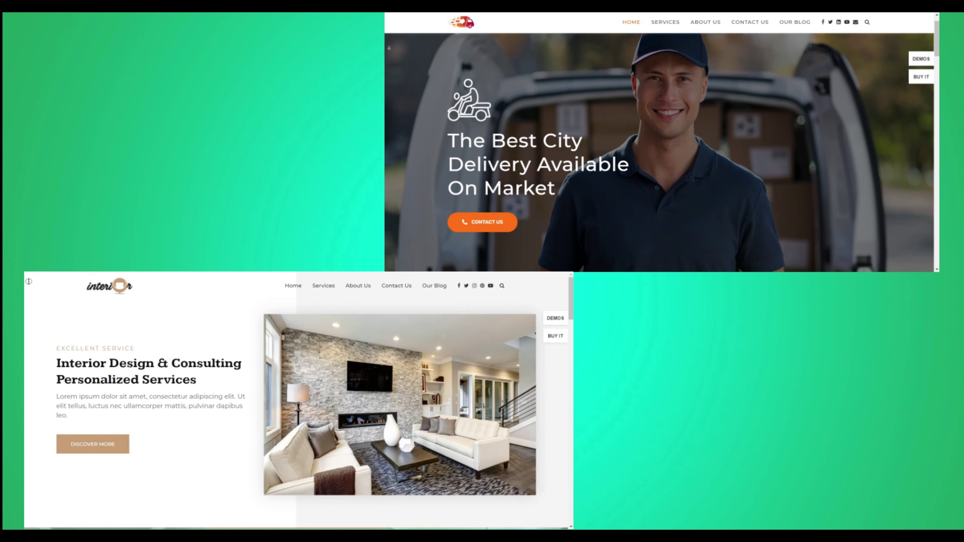
scroll(389, 50, down, 3)
scroll(389, 50, down, 10)
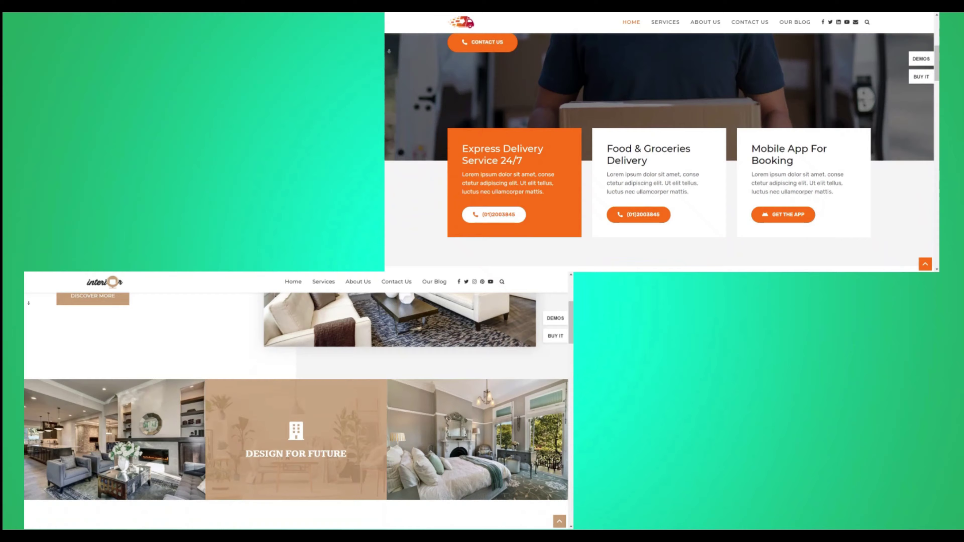
scroll(390, 49, down, 10)
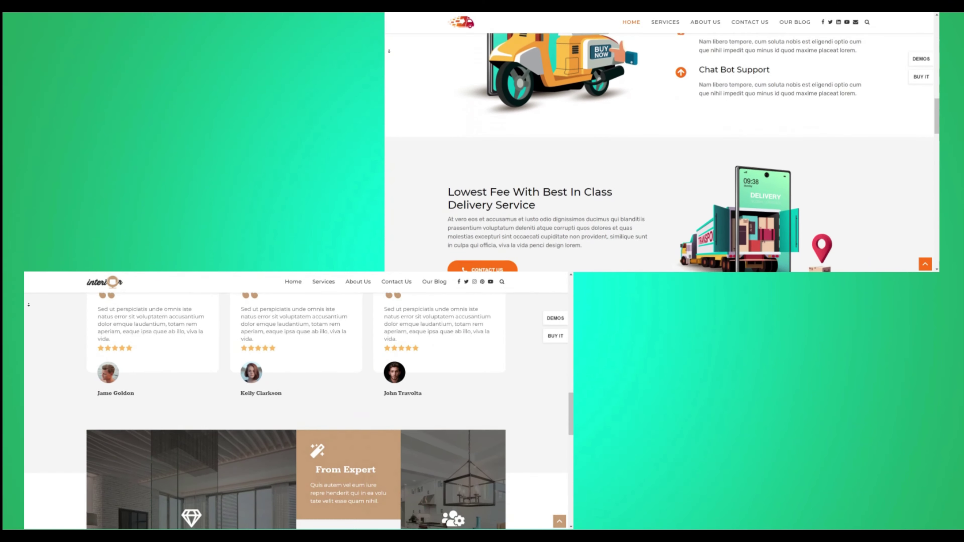
scroll(389, 51, down, 10)
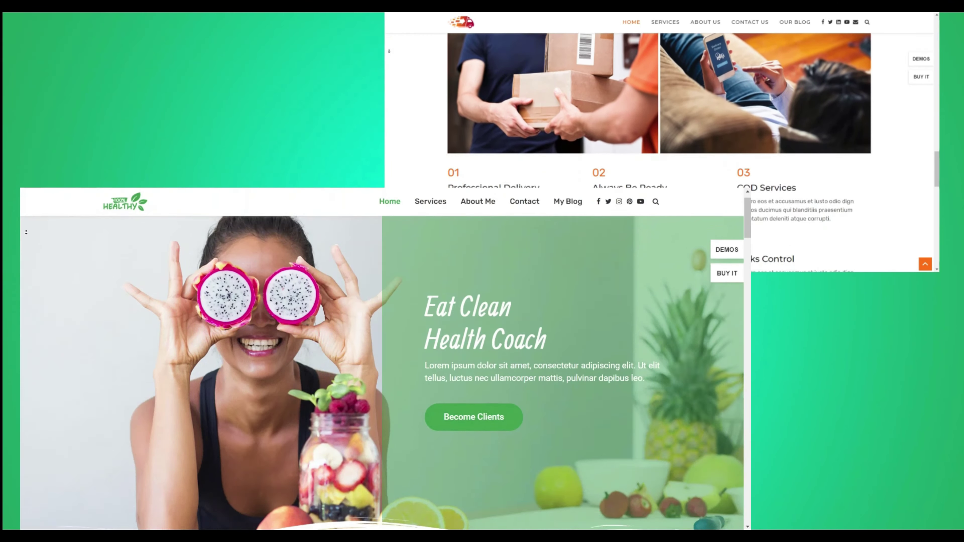
scroll(389, 51, down, 10)
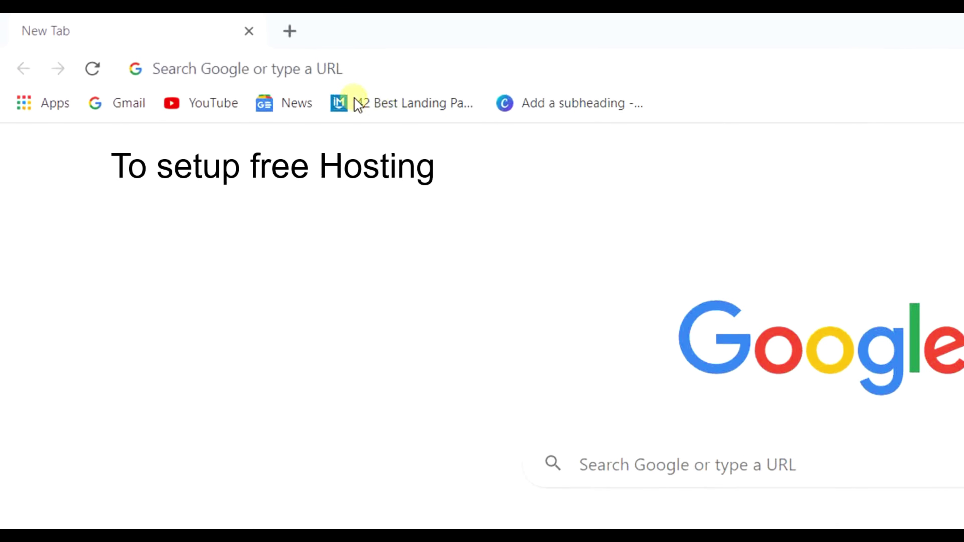
click(300, 58)
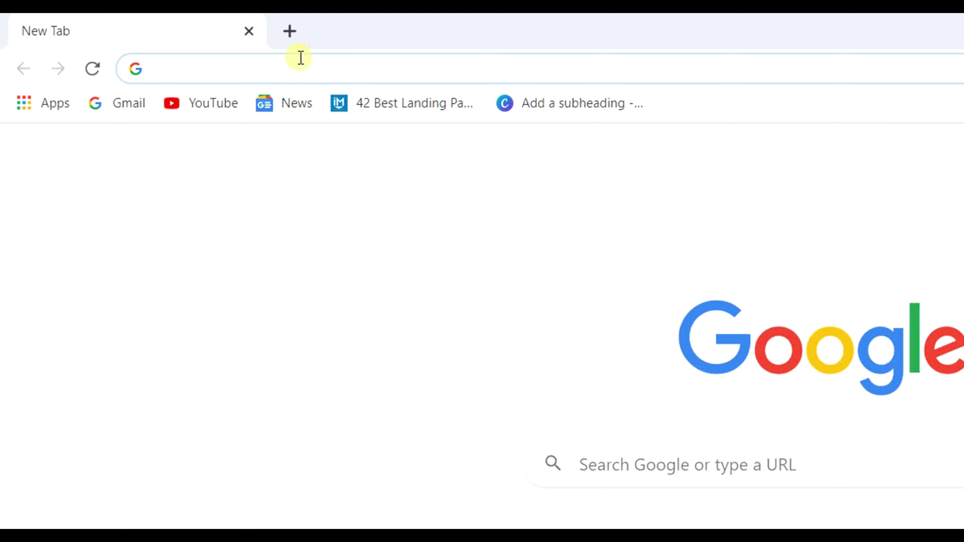
text(profreehos)
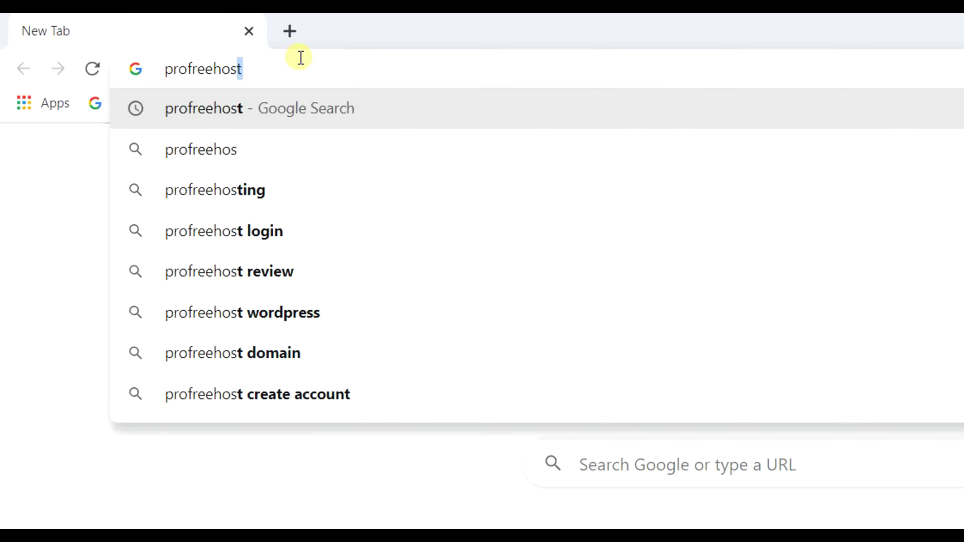
text(t.com)
key(Return)
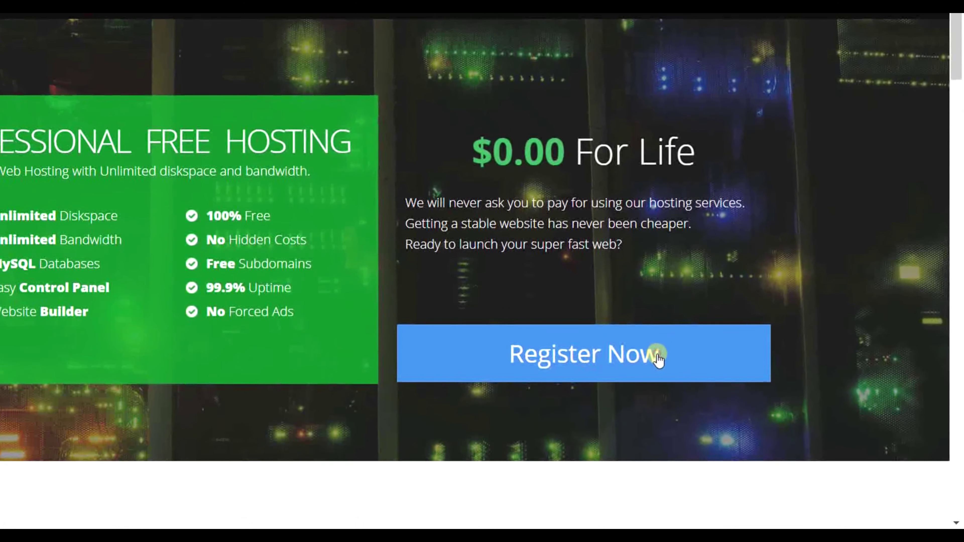
- Fill in the sign-up form with the account e-mail and a password, and submit it
click(658, 358)
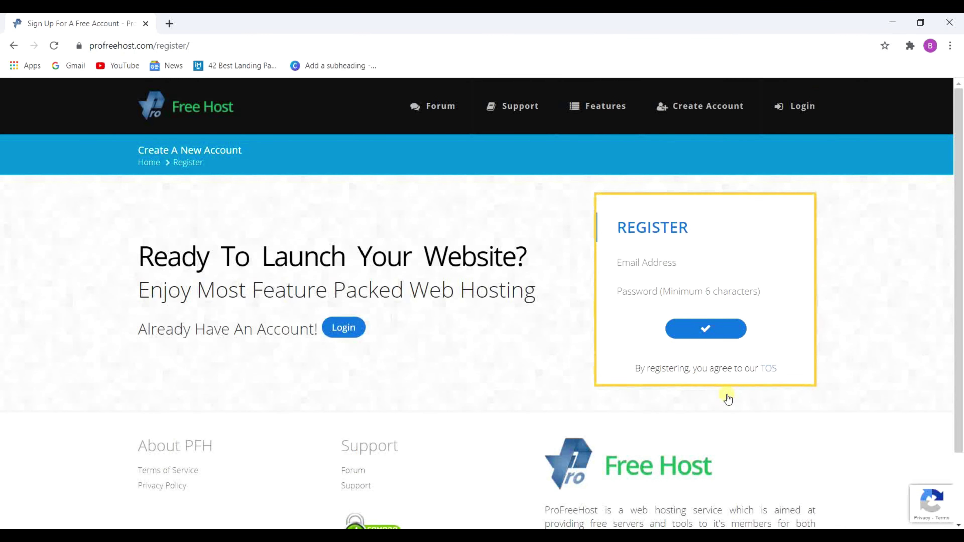
click(707, 271)
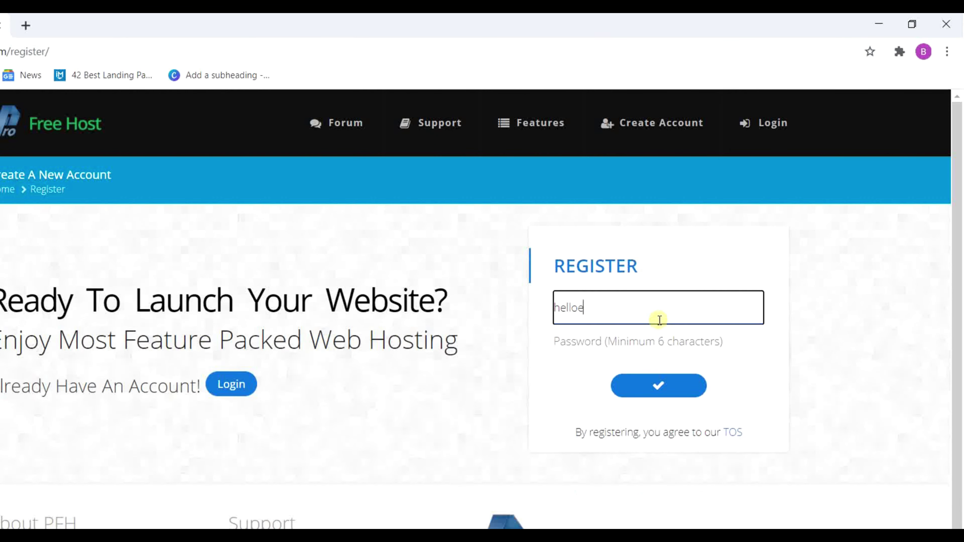
key(Tab)
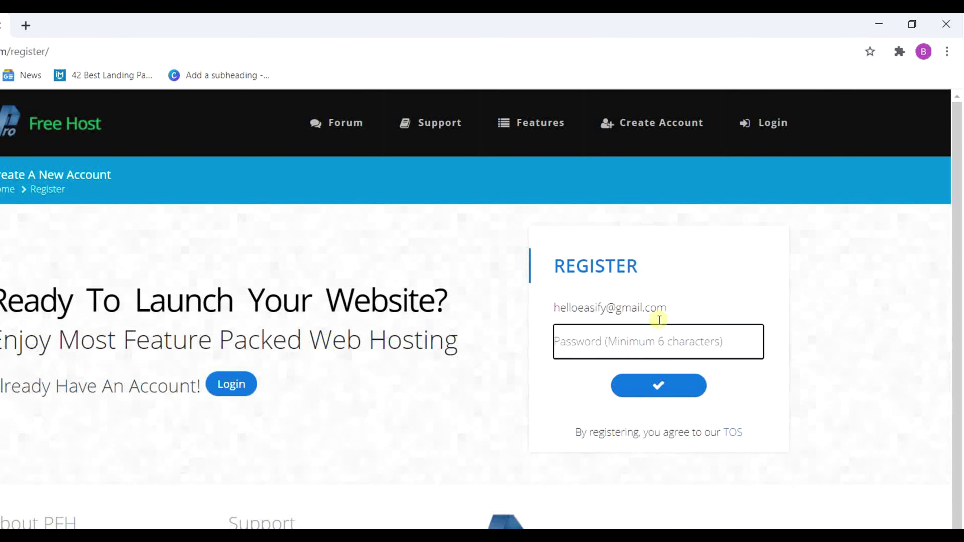
text(*****)
click(645, 385)
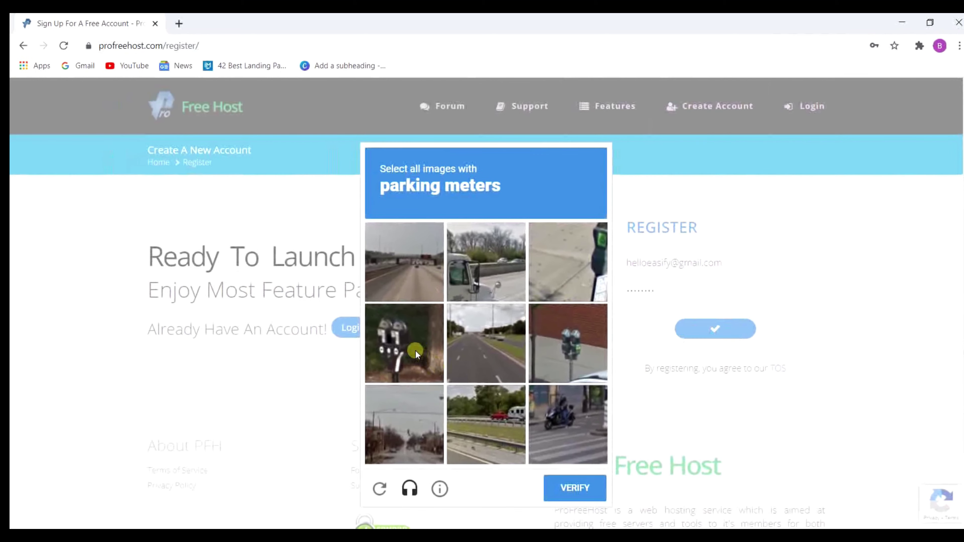
- Solve the parking-meter reCAPTCHA and verify to complete the registration
click(415, 351)
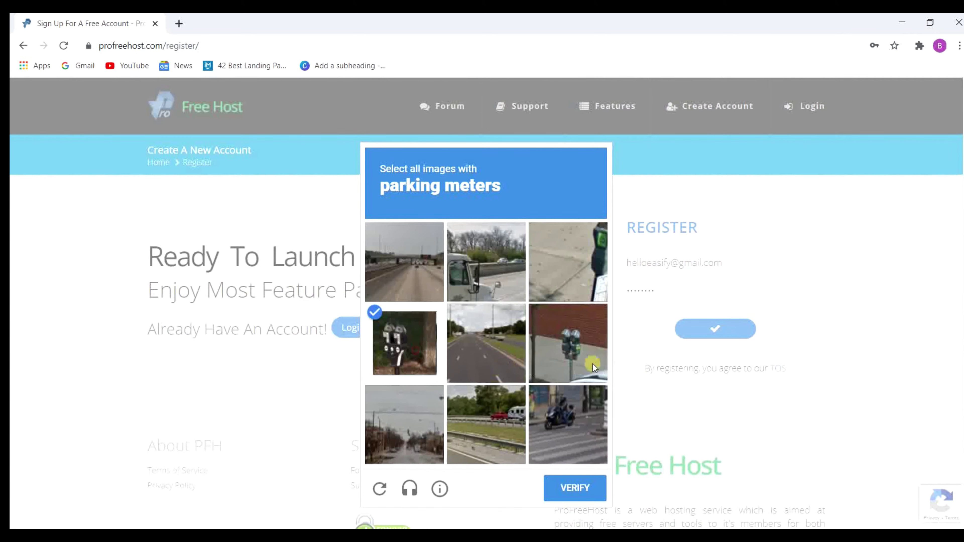
click(601, 363)
click(600, 280)
click(577, 479)
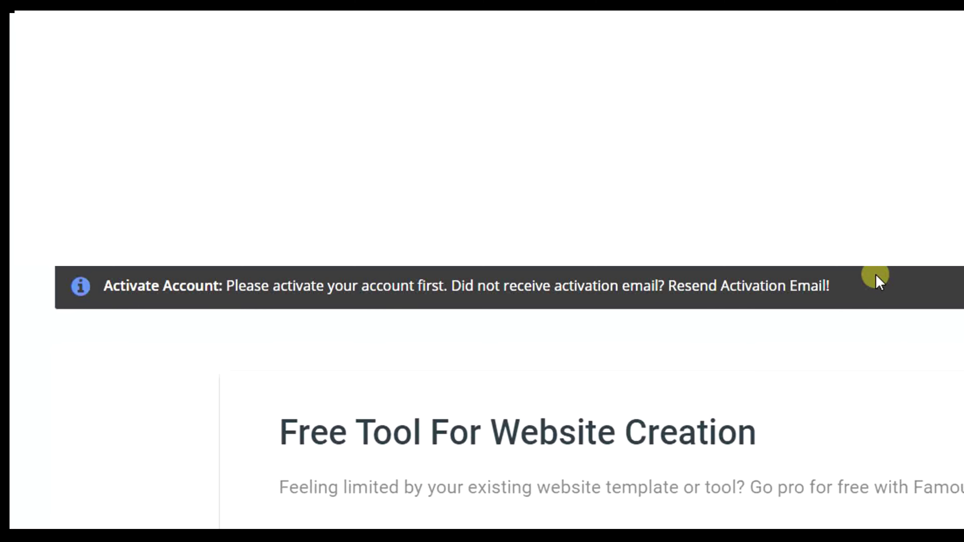
- In Gmail, open the ProFreeHost Account Activation email and activate the account
click(198, 25)
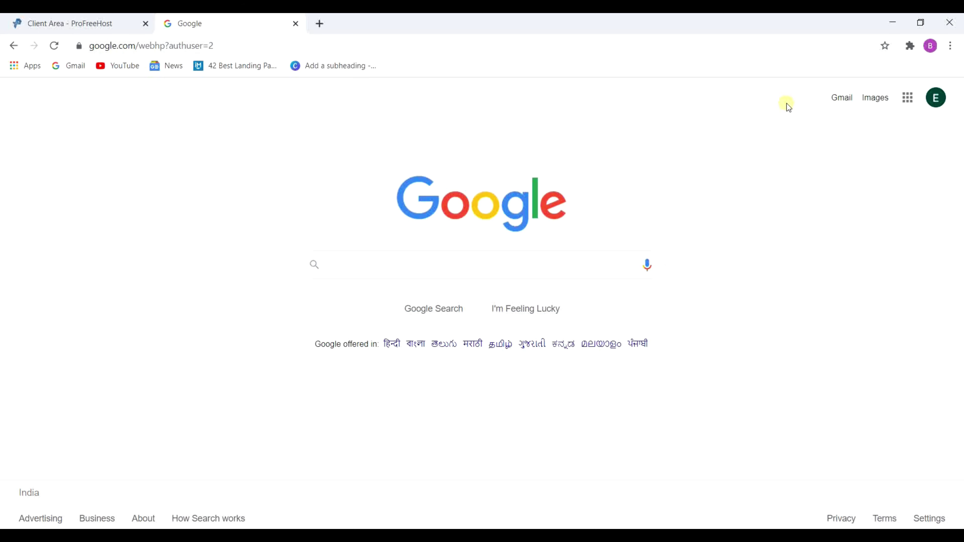
click(834, 100)
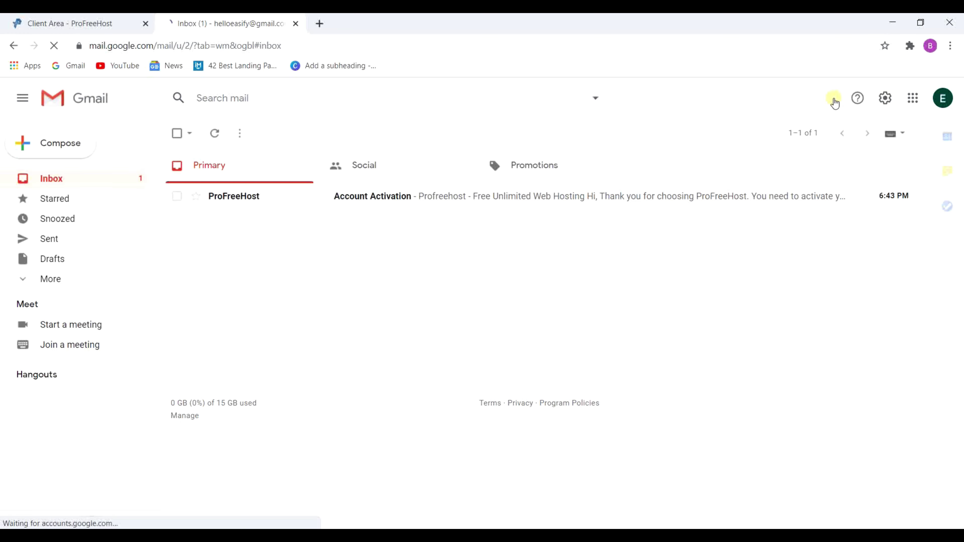
click(655, 201)
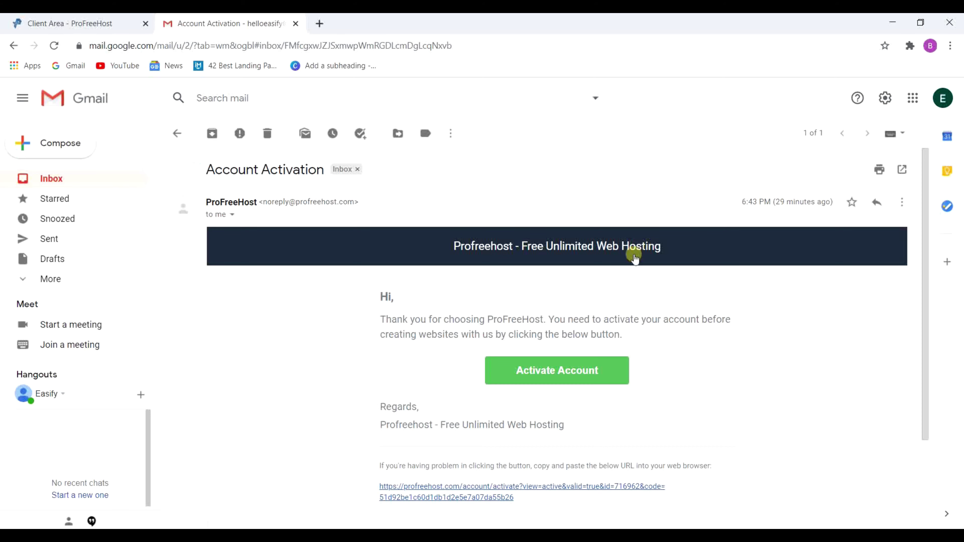
click(592, 371)
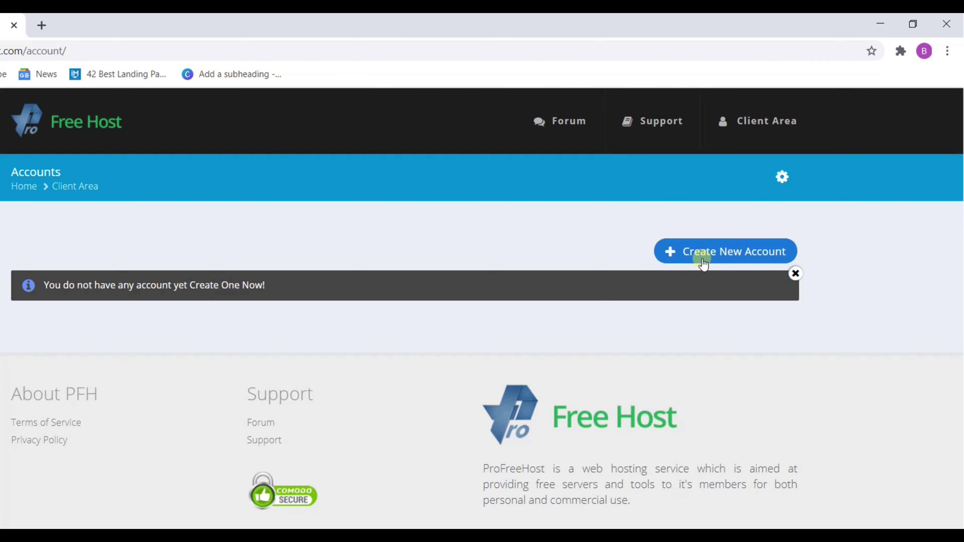
- Start a new website named Learningmac and select unaux.com as its free domain
click(704, 264)
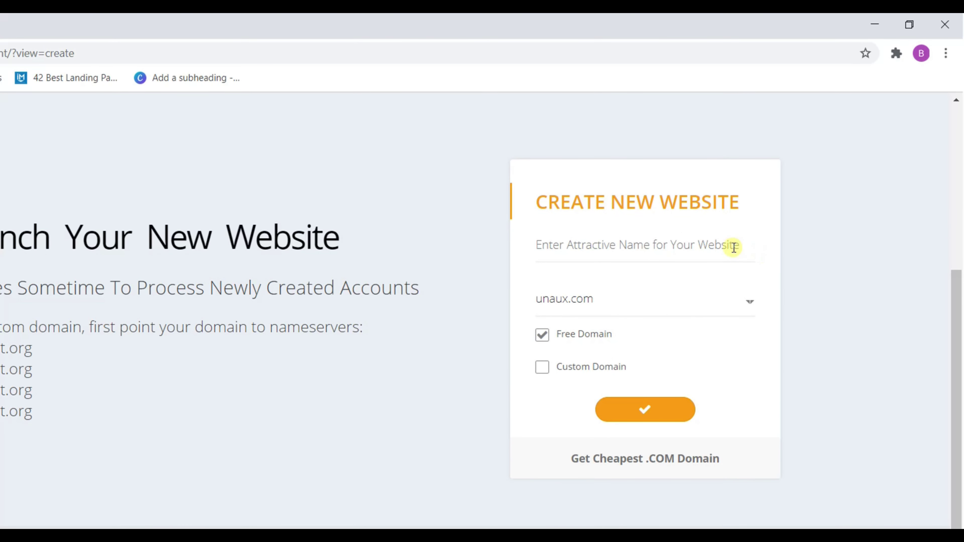
click(734, 248)
text(Learning)
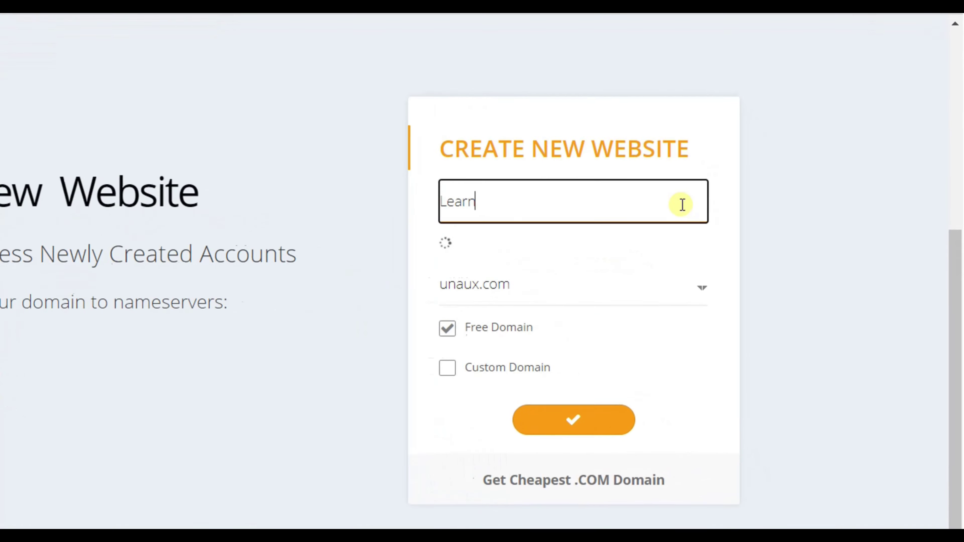
text(mac)
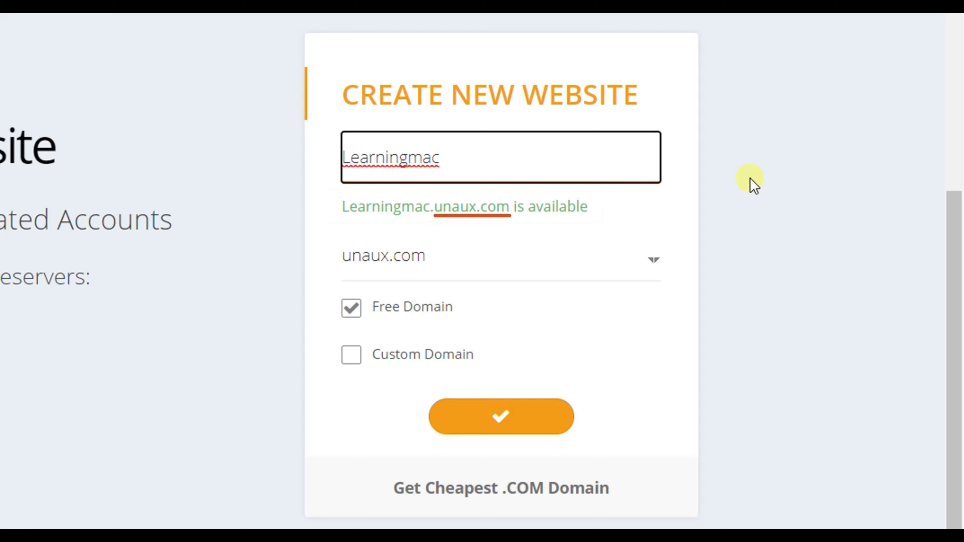
click(649, 264)
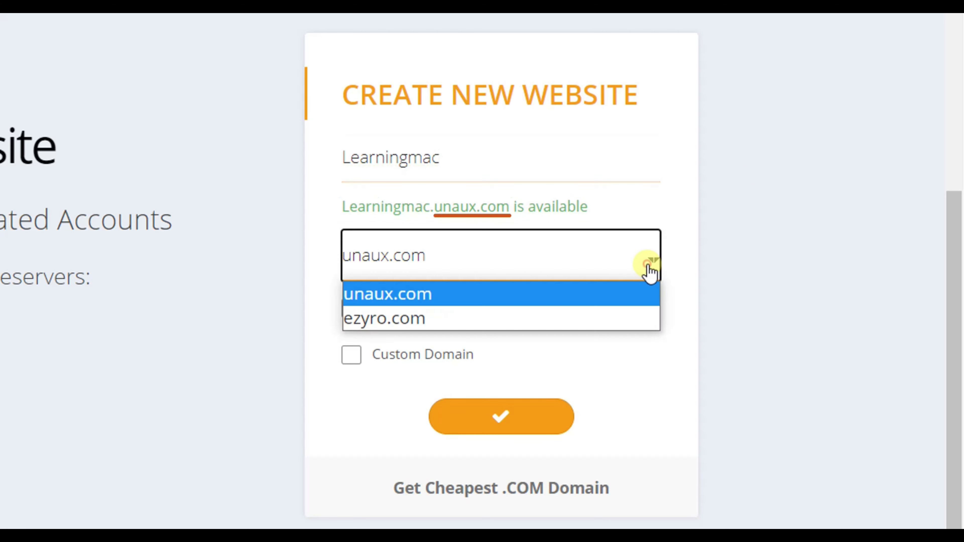
click(634, 319)
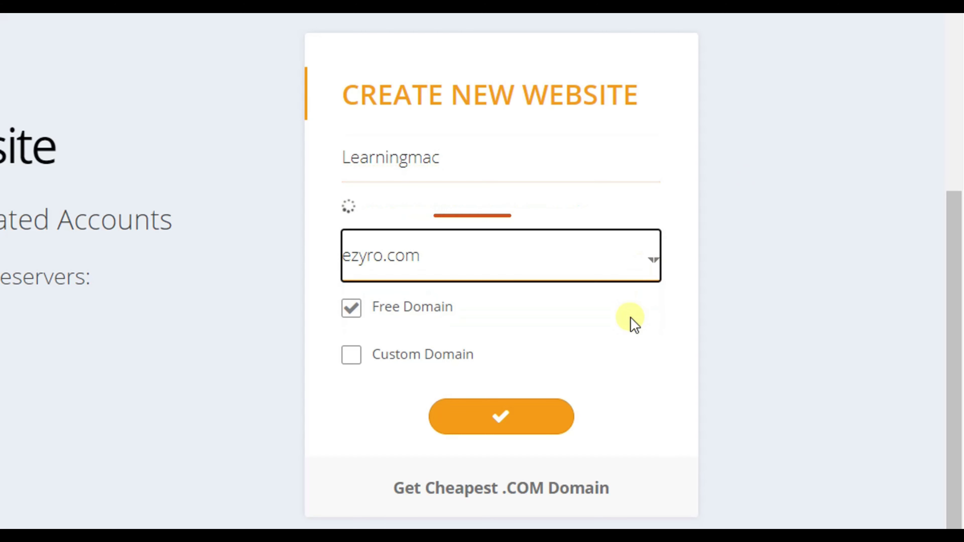
click(634, 258)
click(617, 303)
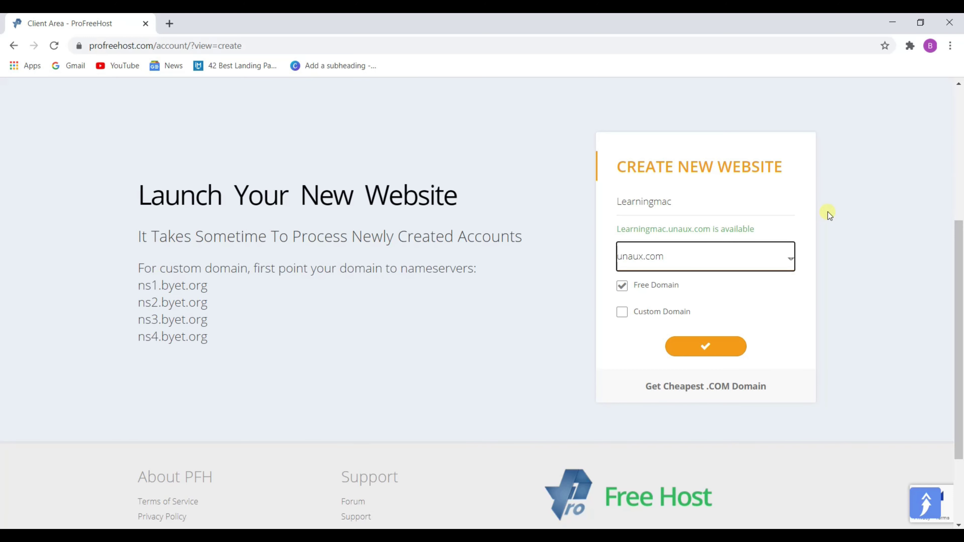
- Submit the website request and pass the palm-tree reCAPTCHA to create learningmac.unaux.com
click(721, 346)
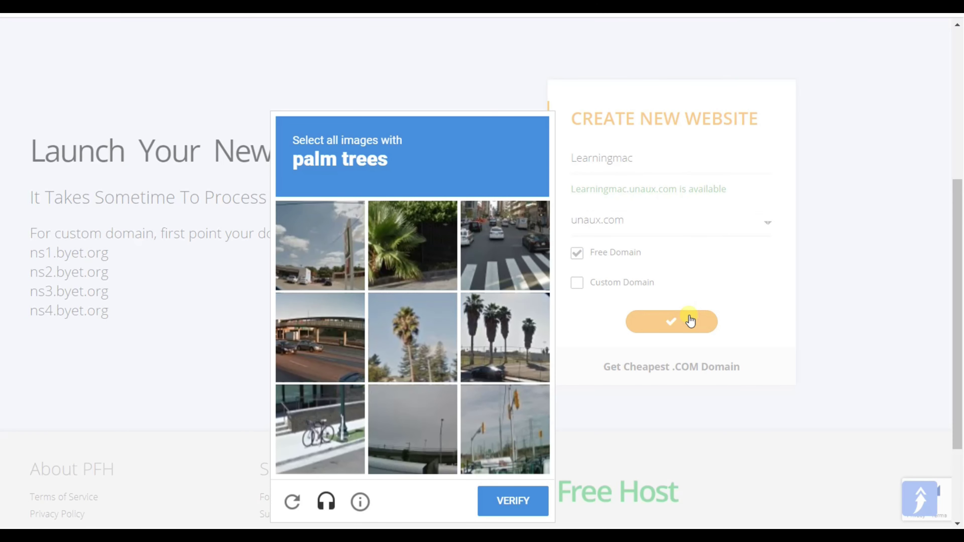
click(434, 349)
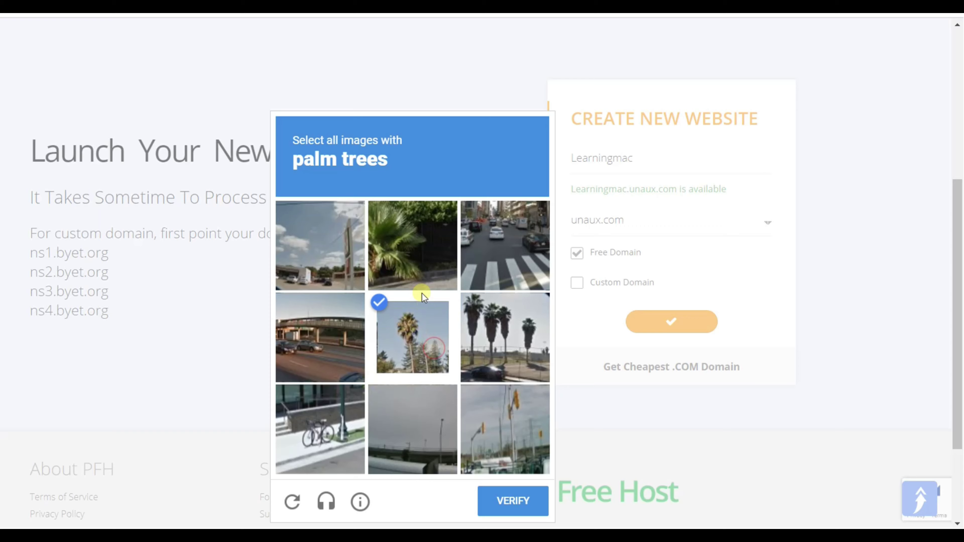
click(422, 281)
click(484, 309)
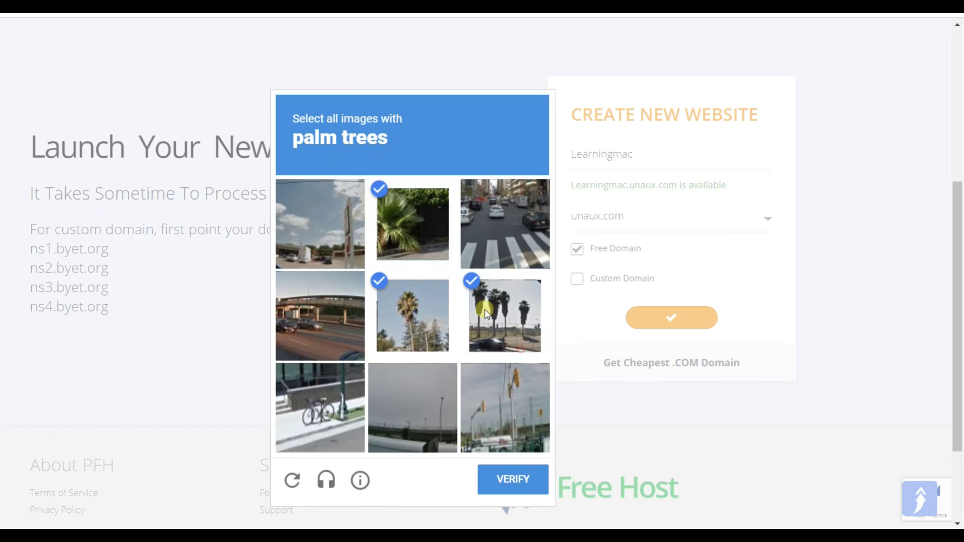
click(513, 482)
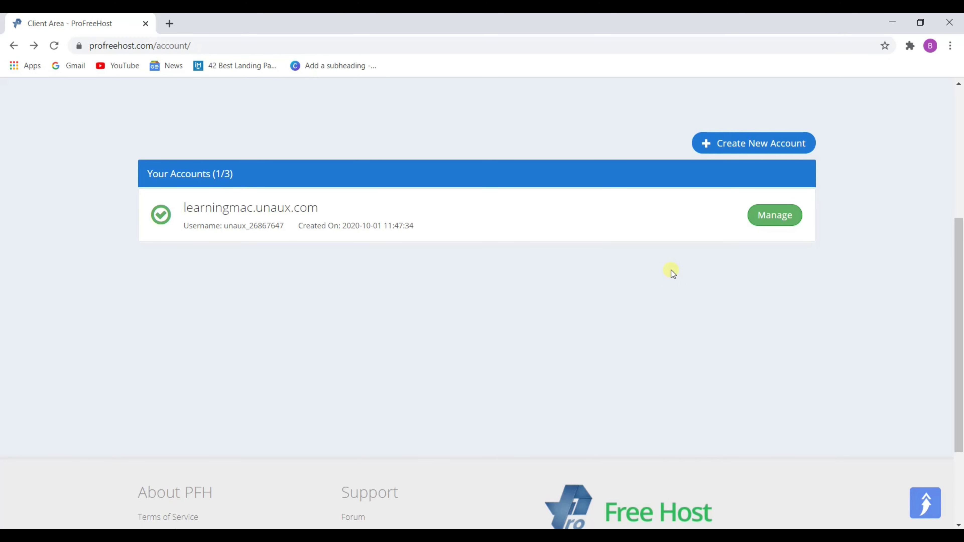
- Open the VistaPanel control panel for learningmac.unaux.com and scroll down its dashboard
click(764, 210)
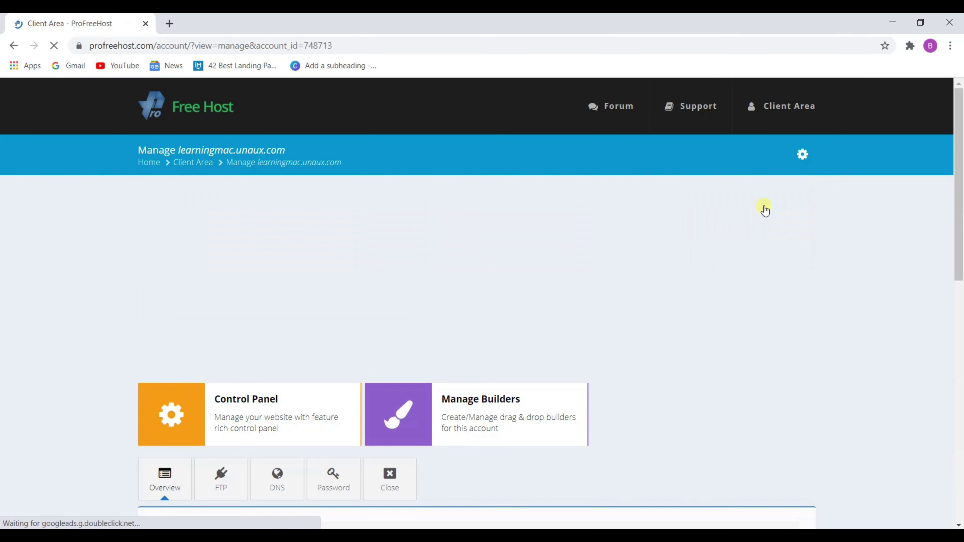
click(261, 423)
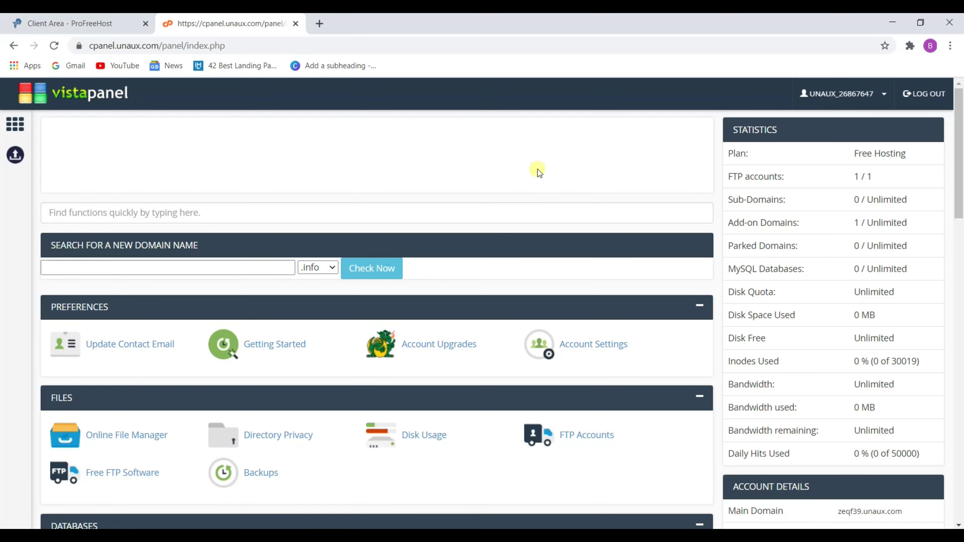
scroll(530, 231, down, 12)
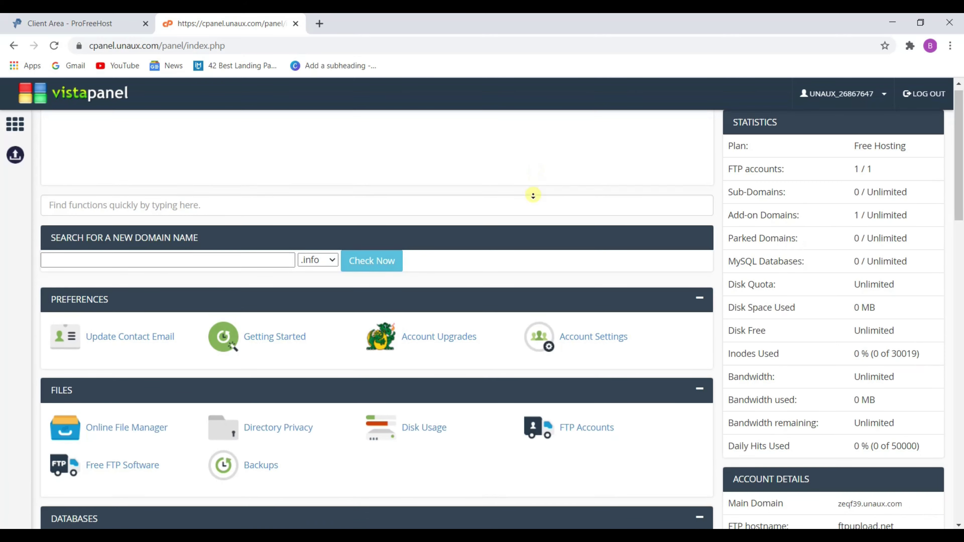
scroll(529, 231, down, 8)
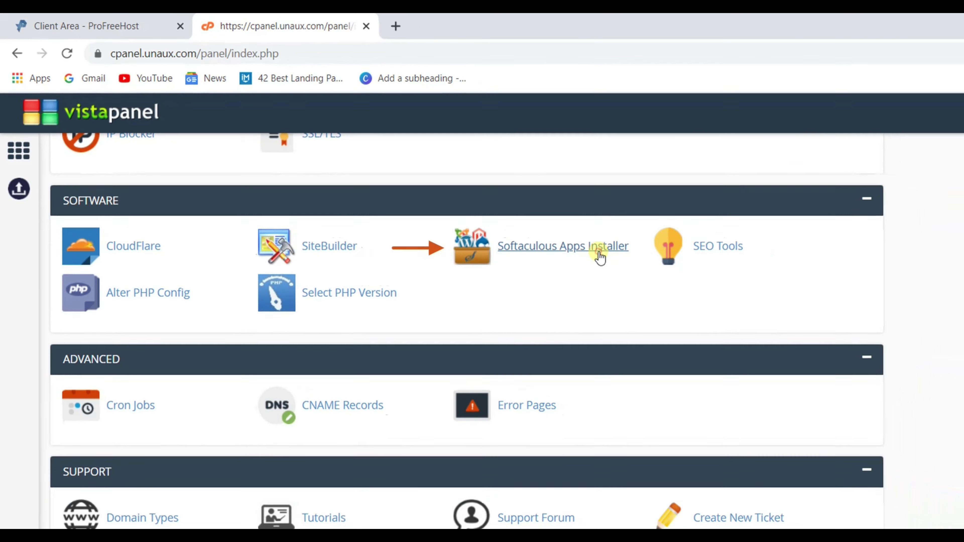
- Launch Softaculous and start a new WordPress installation
click(654, 280)
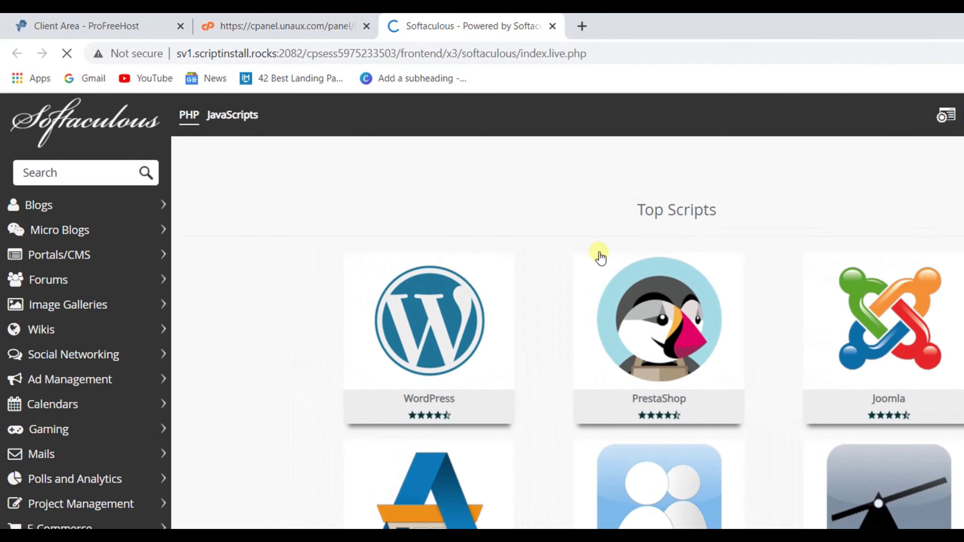
mouse_move(438, 314)
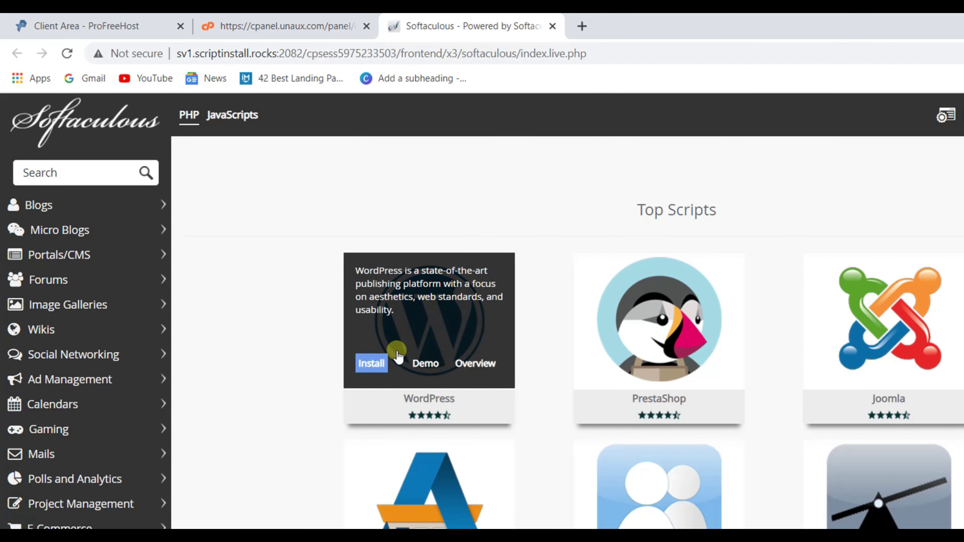
click(373, 364)
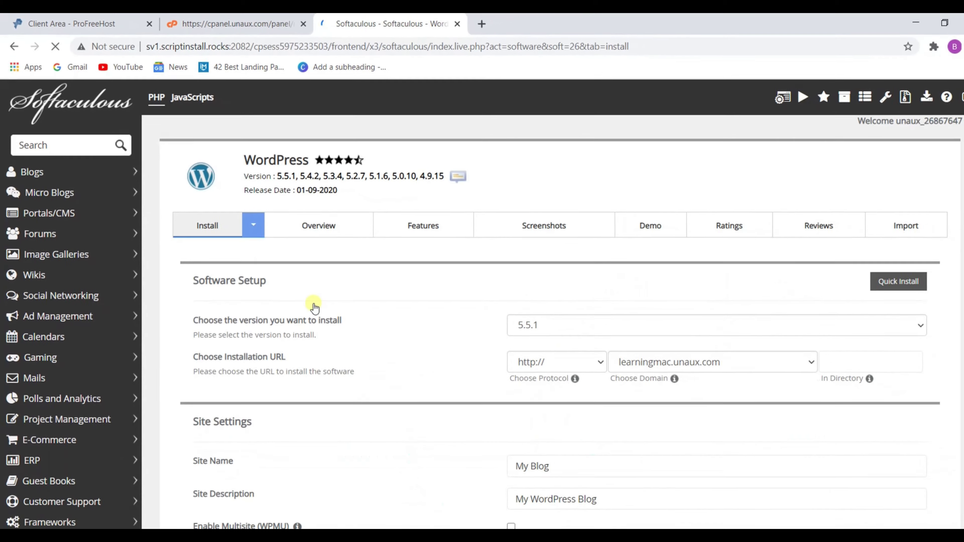
scroll(396, 223, down, 5)
scroll(409, 232, down, 2)
- Replace the default admin username and generated password with custom ones
double_click(571, 304)
key(BackSpace)
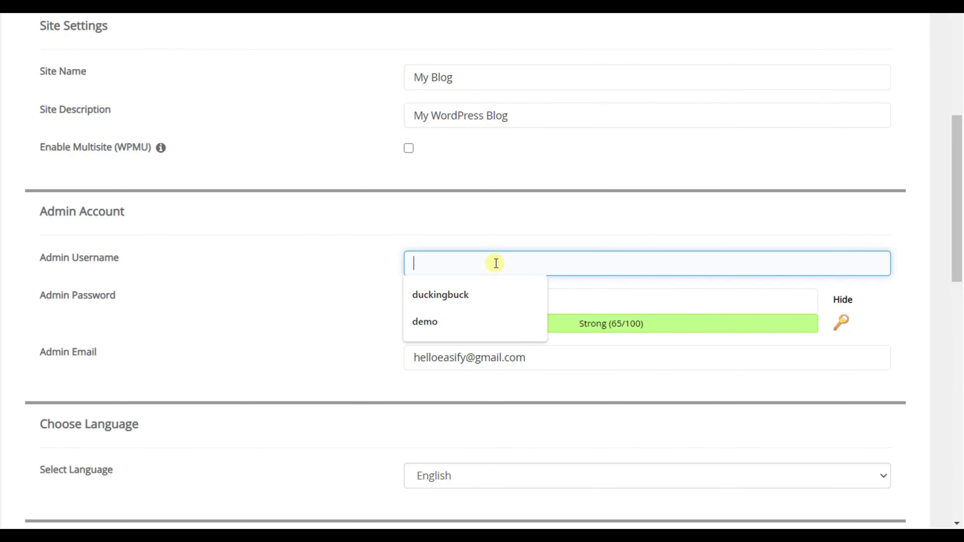
text(Learningmac)
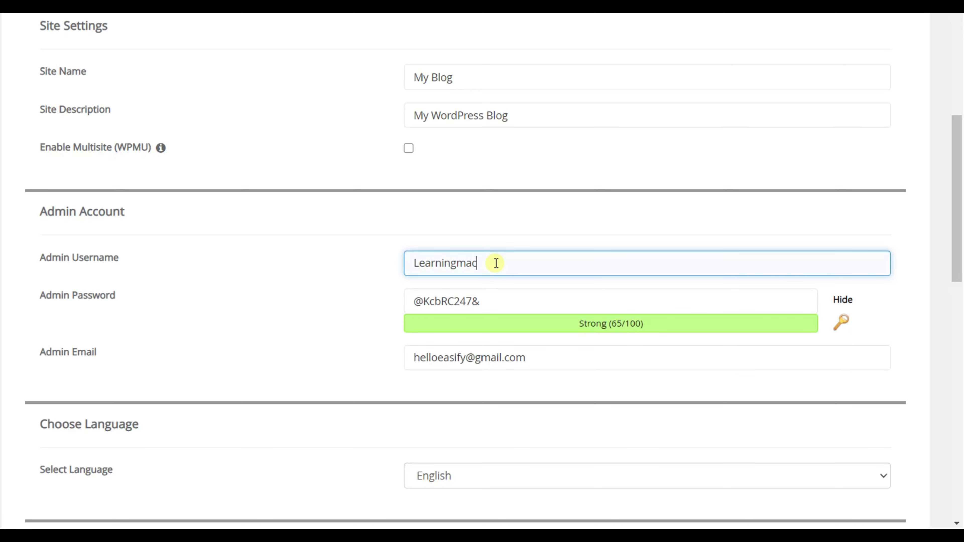
double_click(778, 302)
key(BackSpace)
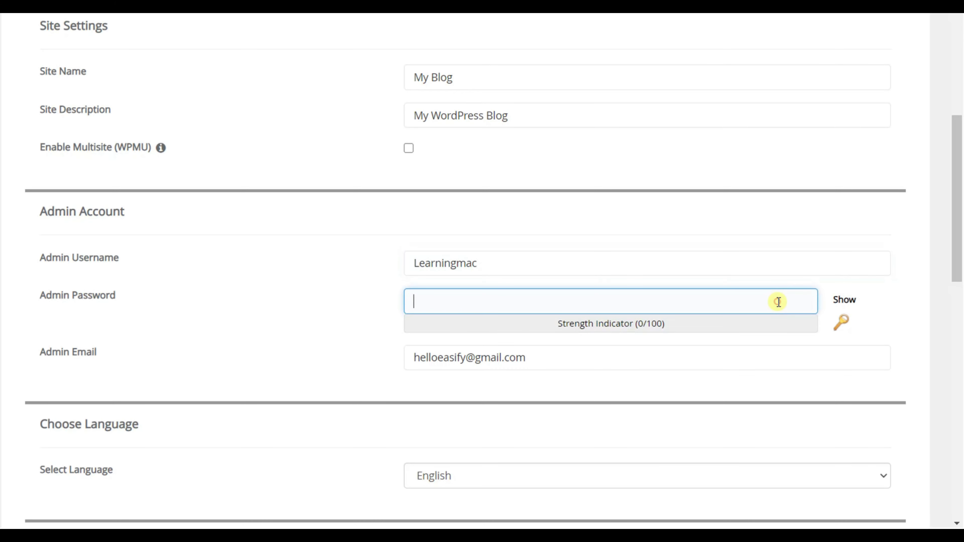
text(L)
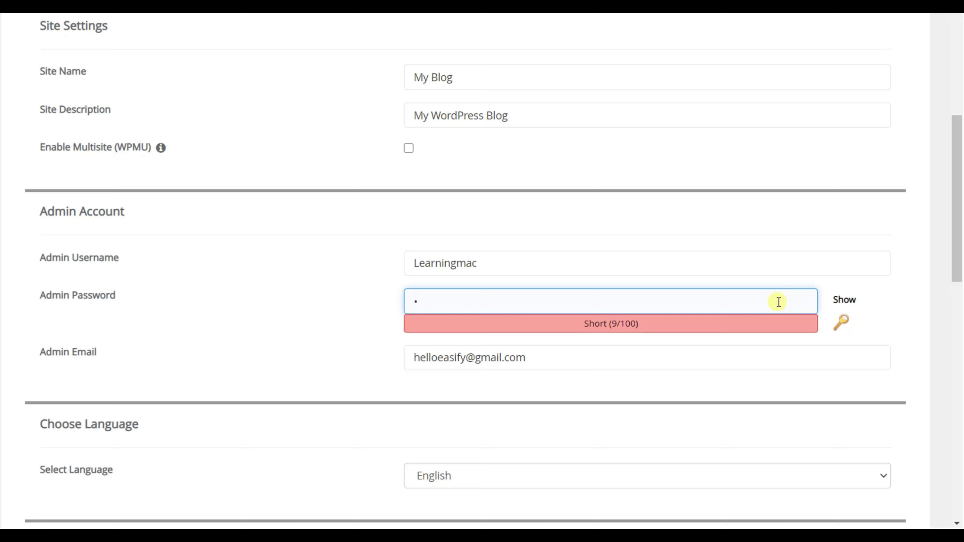
text(earnin)
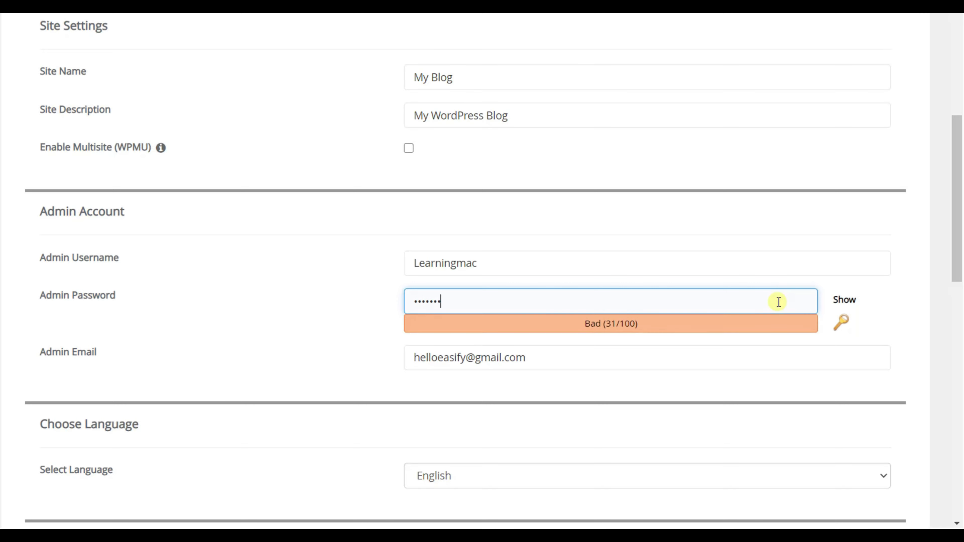
text(g)
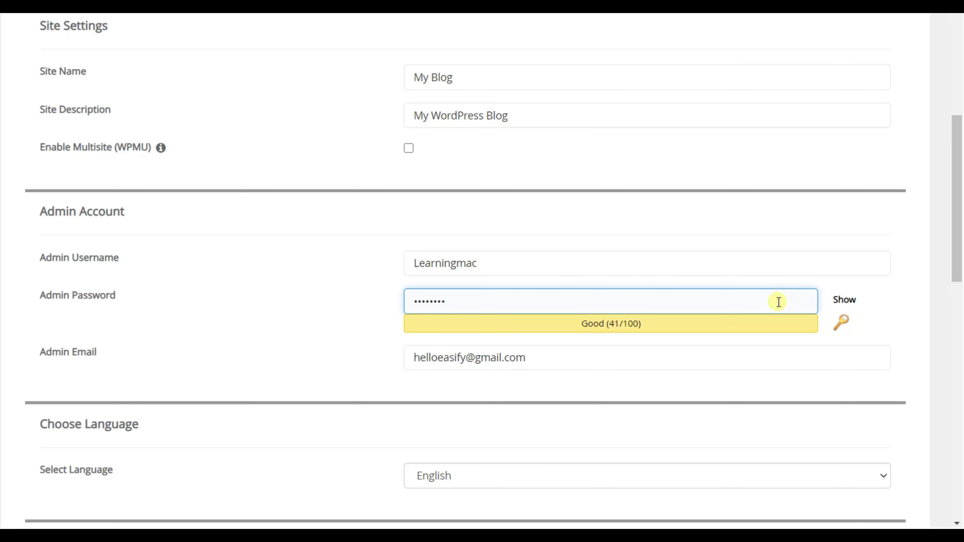
click(765, 252)
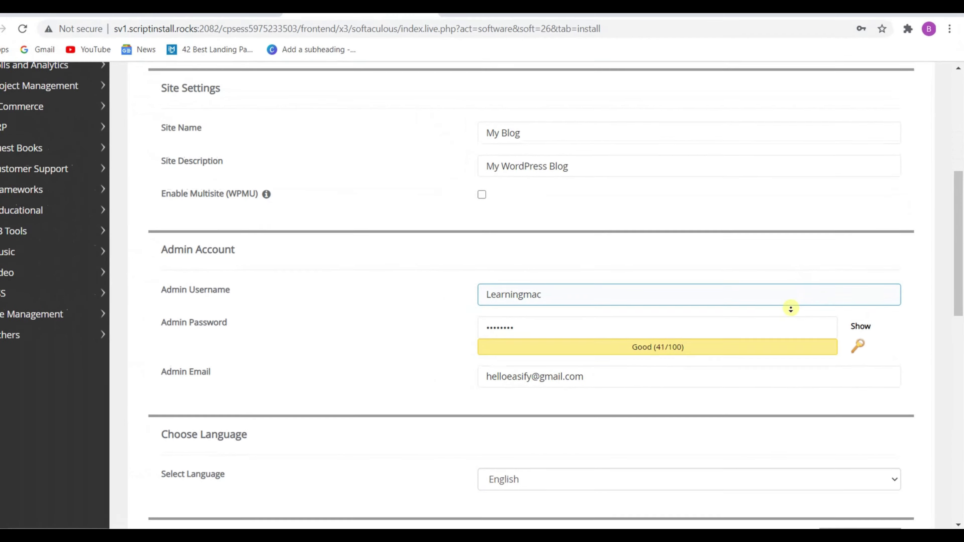
scroll(791, 309, down, 15)
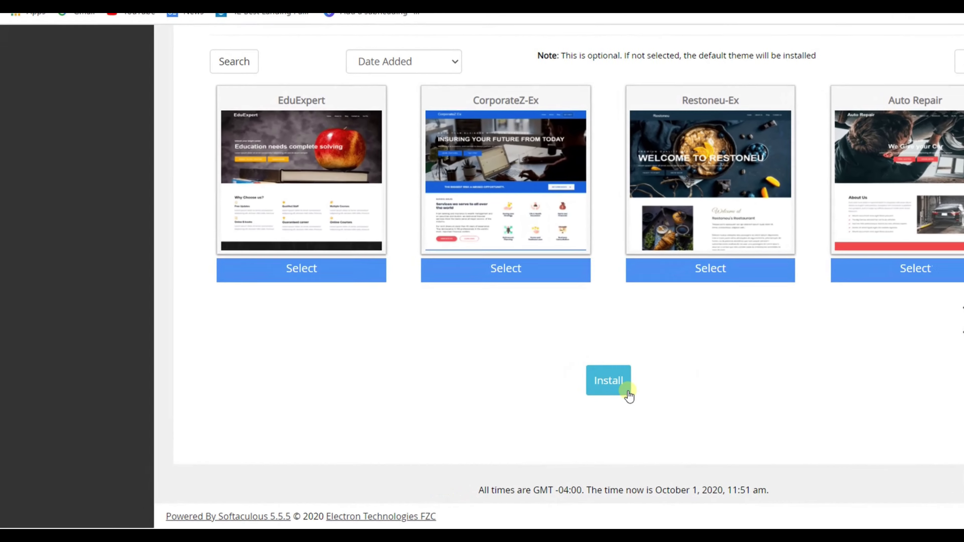
click(628, 390)
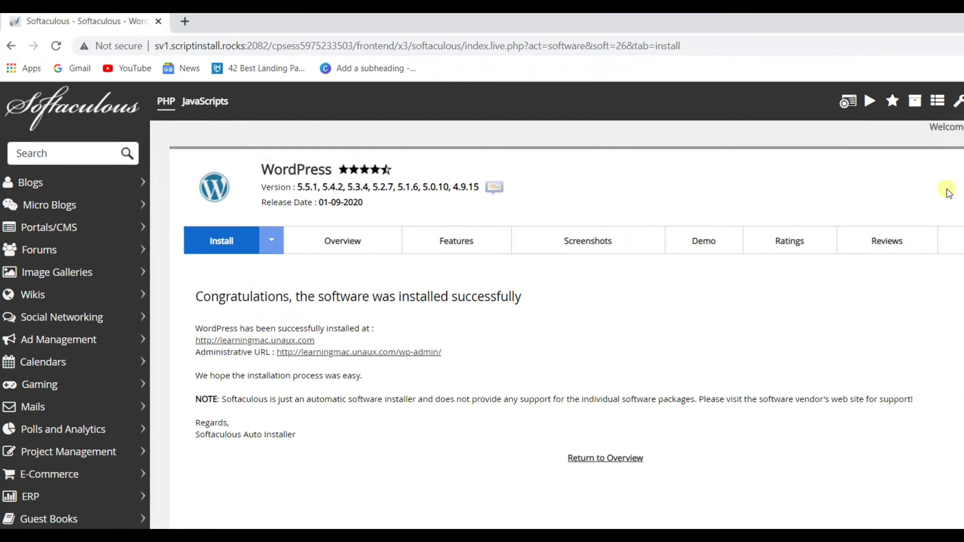
click(304, 342)
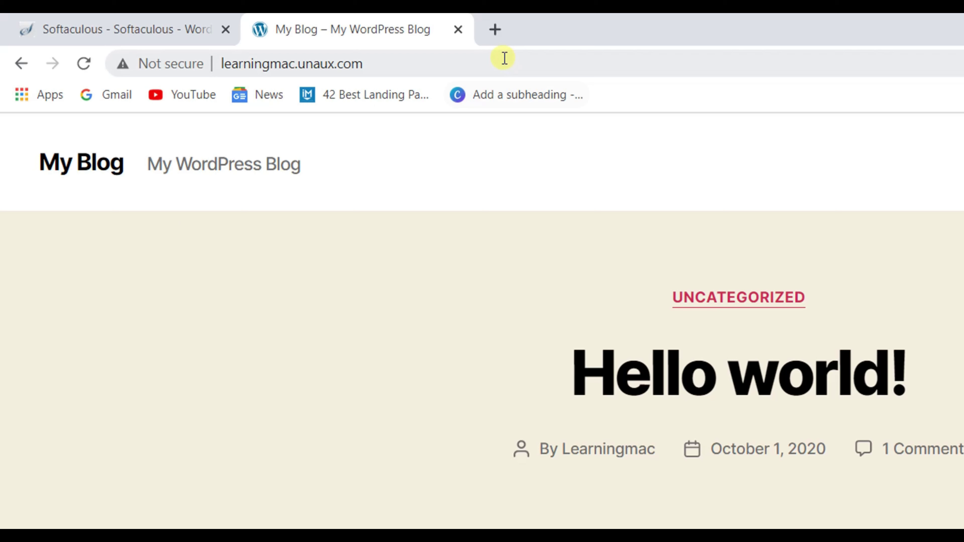
- Load the site's /wp-admin login page and sign in with the admin username and password
click(504, 58)
click(504, 58)
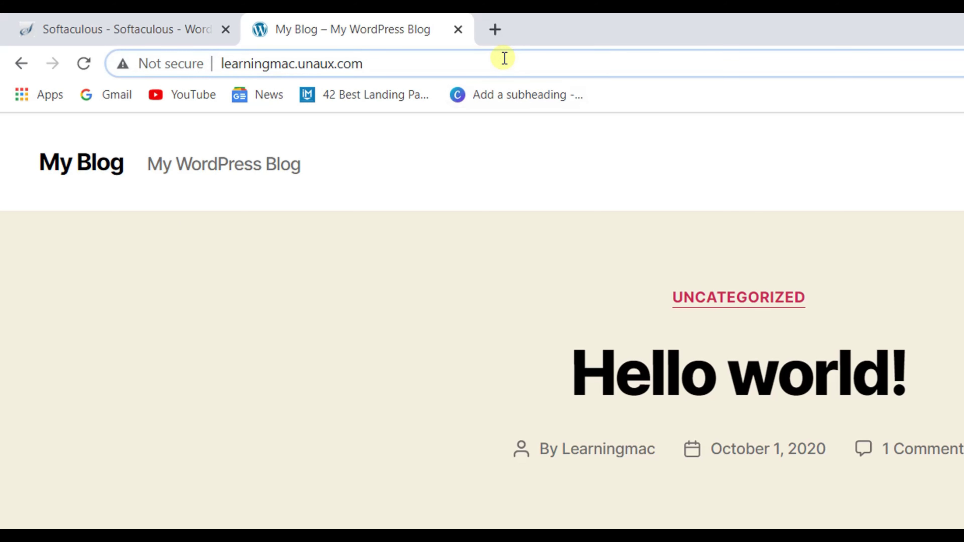
text(/wp)
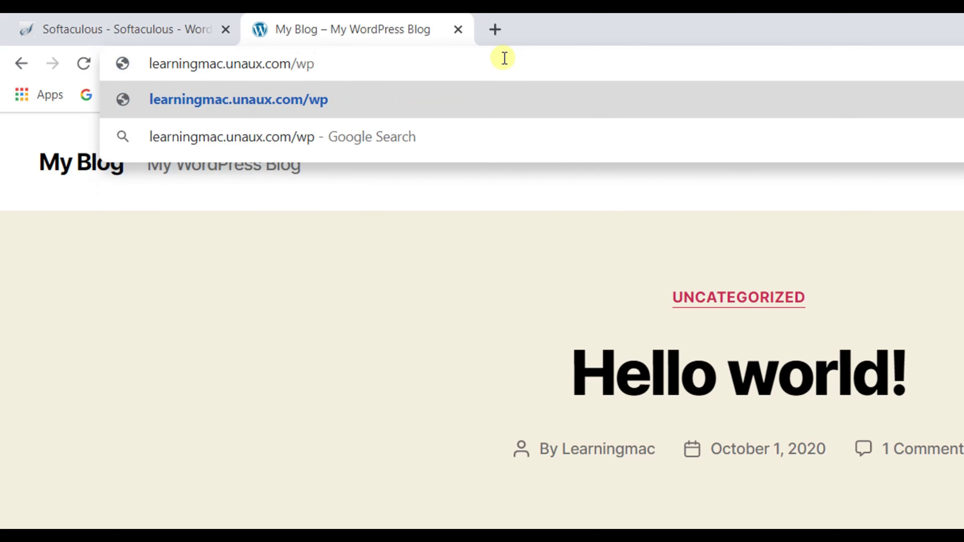
text(-admin)
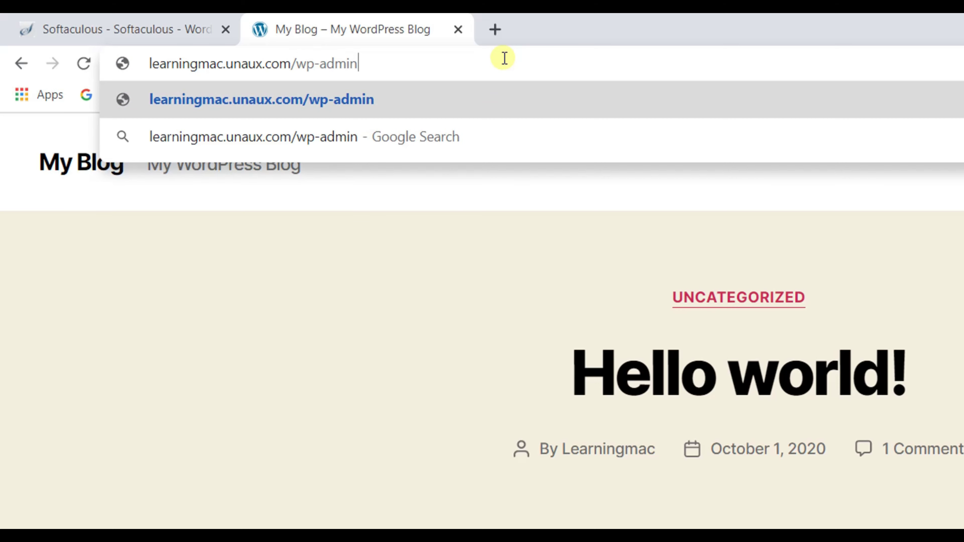
key(Return)
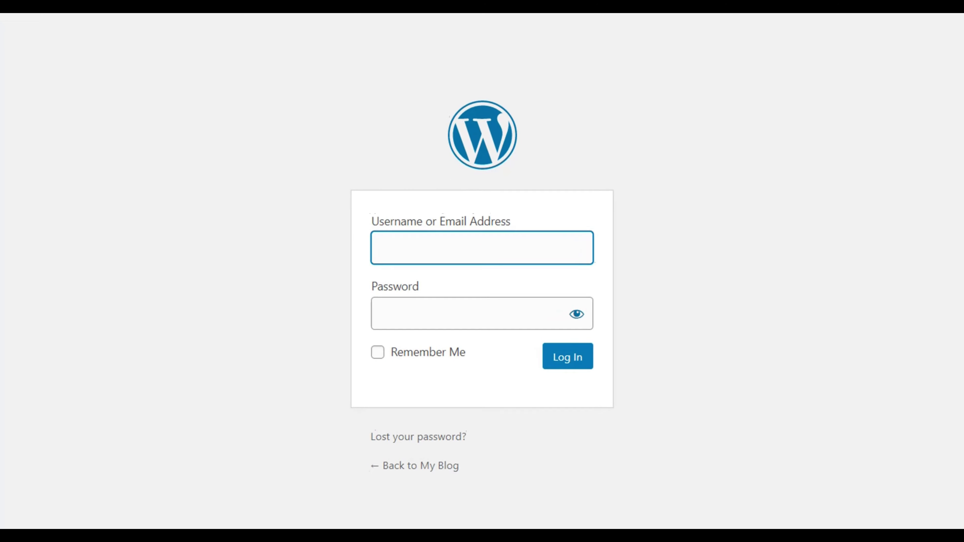
text(lear)
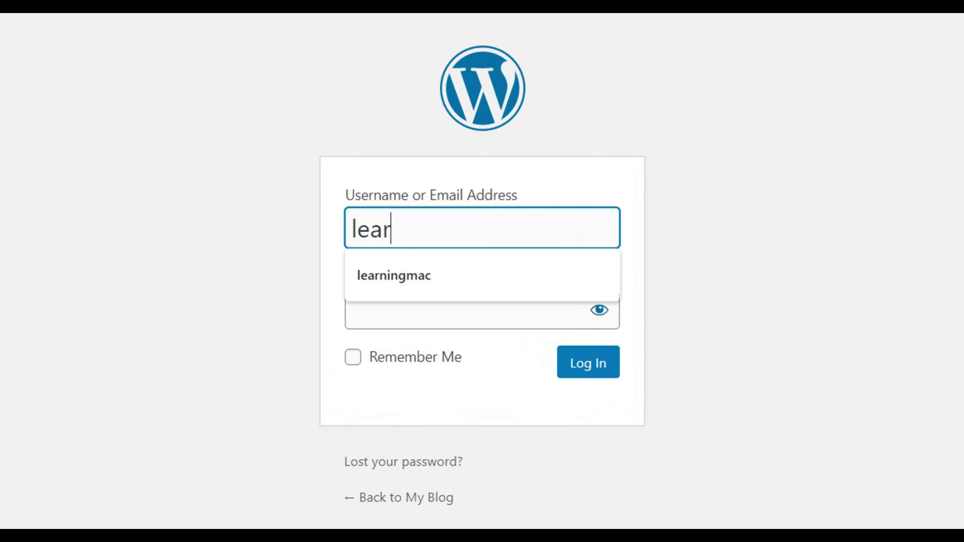
text(ningmac)
key(Tab)
text(*****)
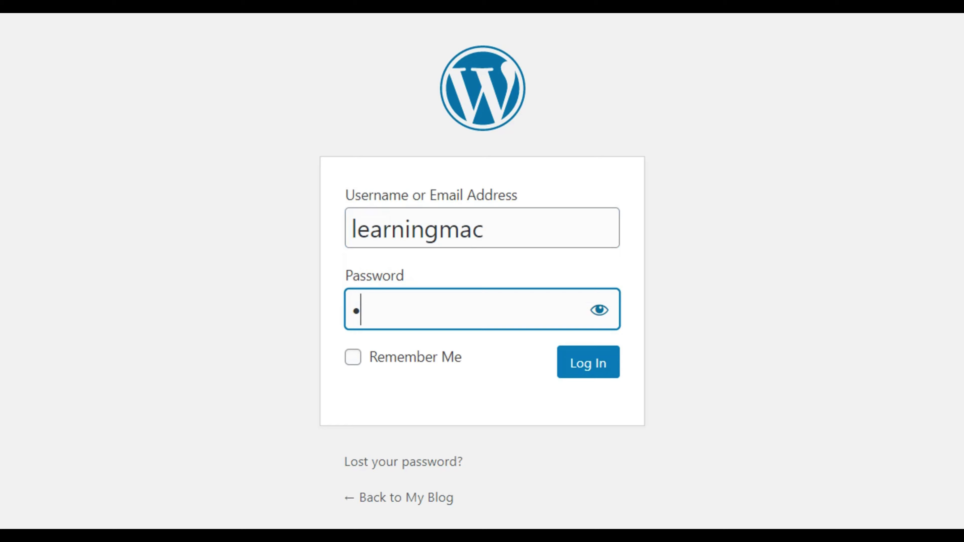
text(***)
click(575, 364)
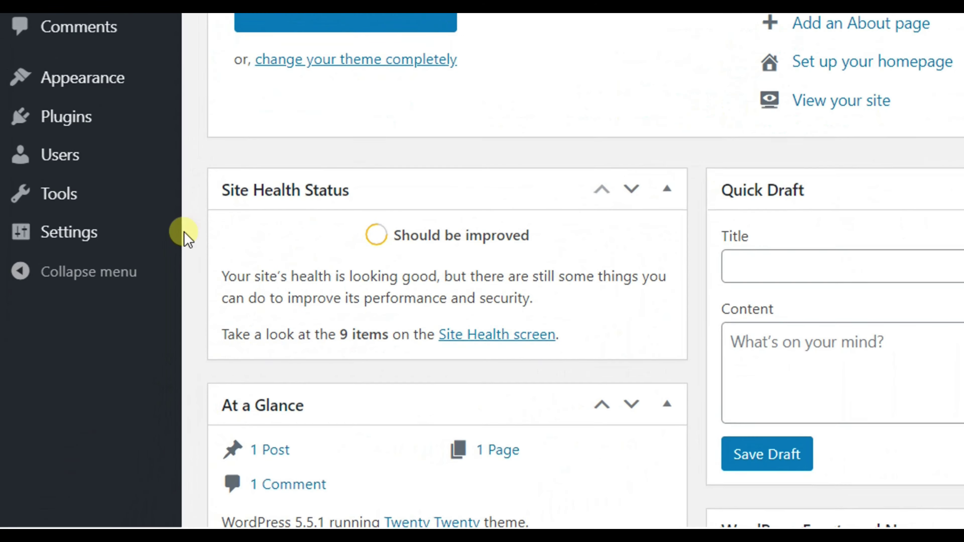
- In General Settings, enter Site Title 'Learning Mac' and Tagline 'Your Learning Destination'
mouse_move(76, 371)
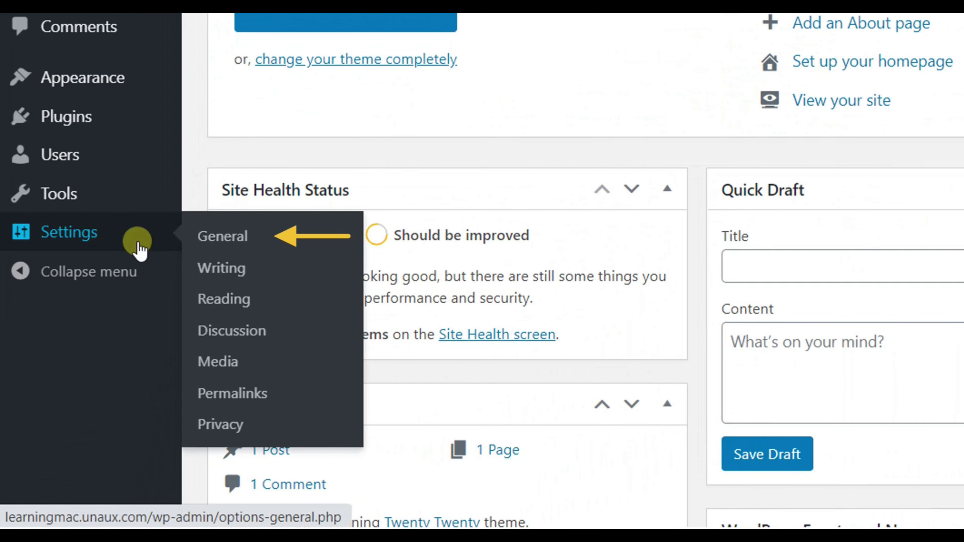
click(215, 237)
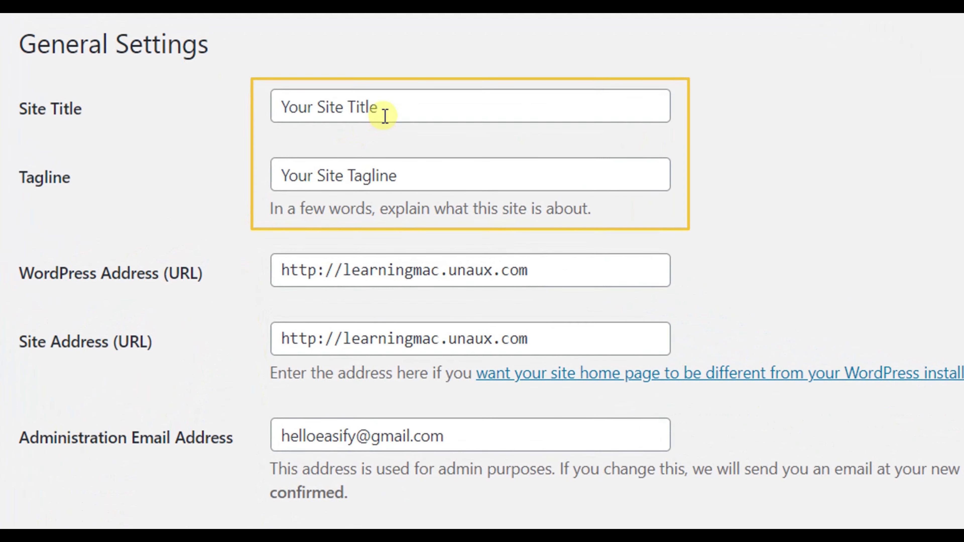
click(316, 158)
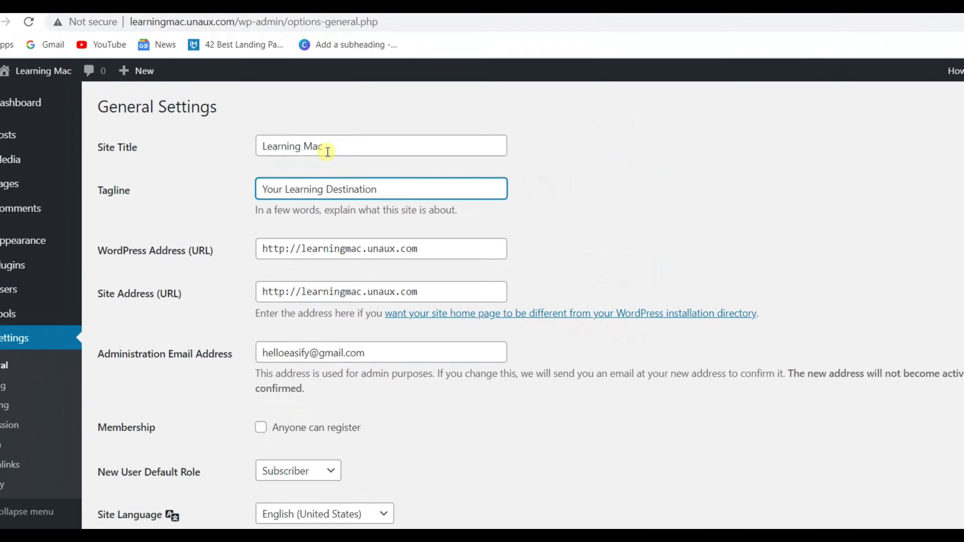
scroll(661, 256, down, 8)
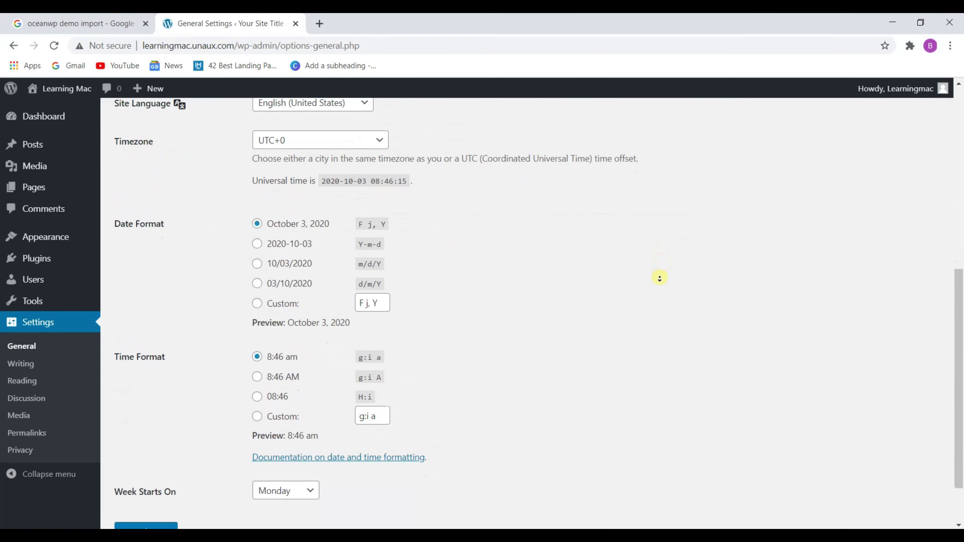
scroll(660, 278, down, 3)
- Save the General Settings changes
click(175, 466)
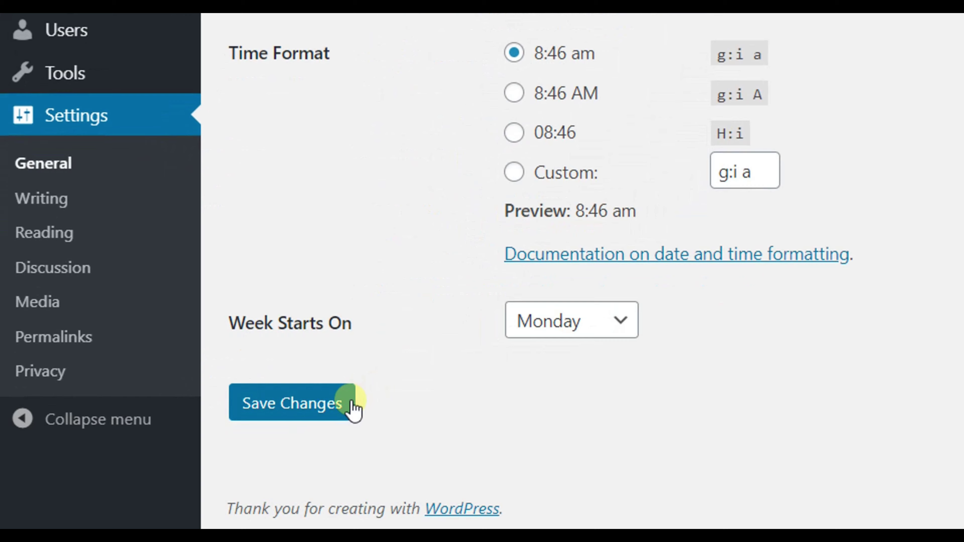